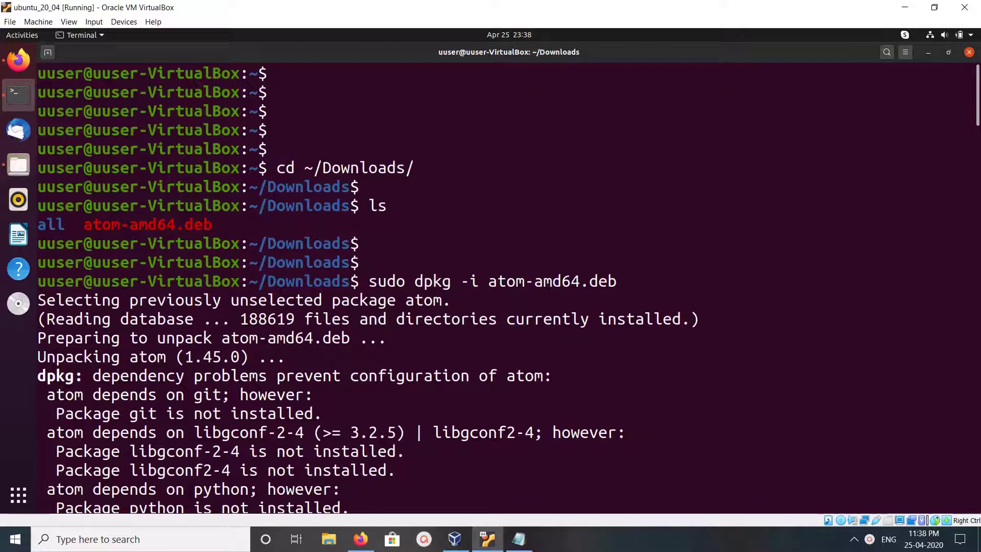
- Highlight the dependency error line, the atom-amd64.deb file name and the sudo dpkg -i command
drag(552, 376, 85, 376)
drag(618, 281, 498, 281)
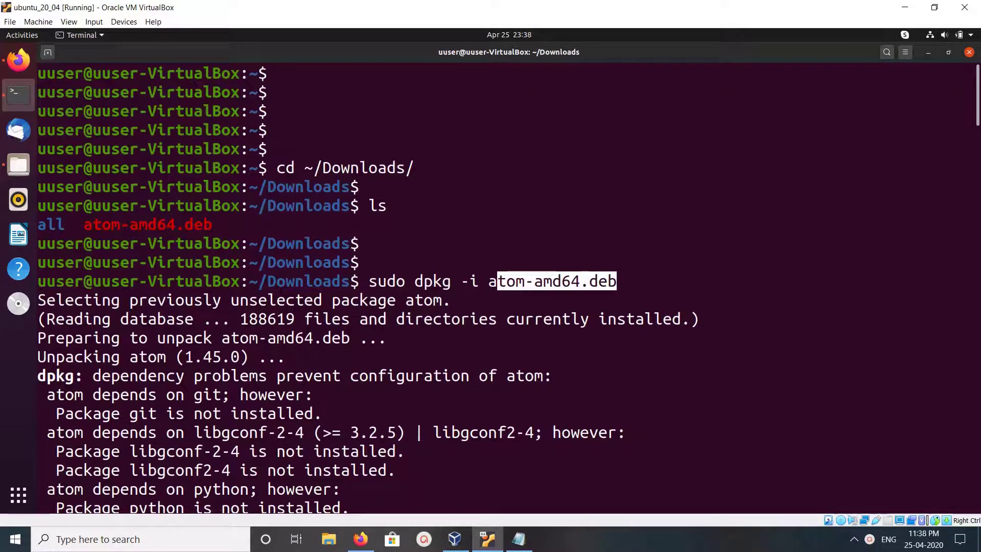
drag(479, 280, 370, 280)
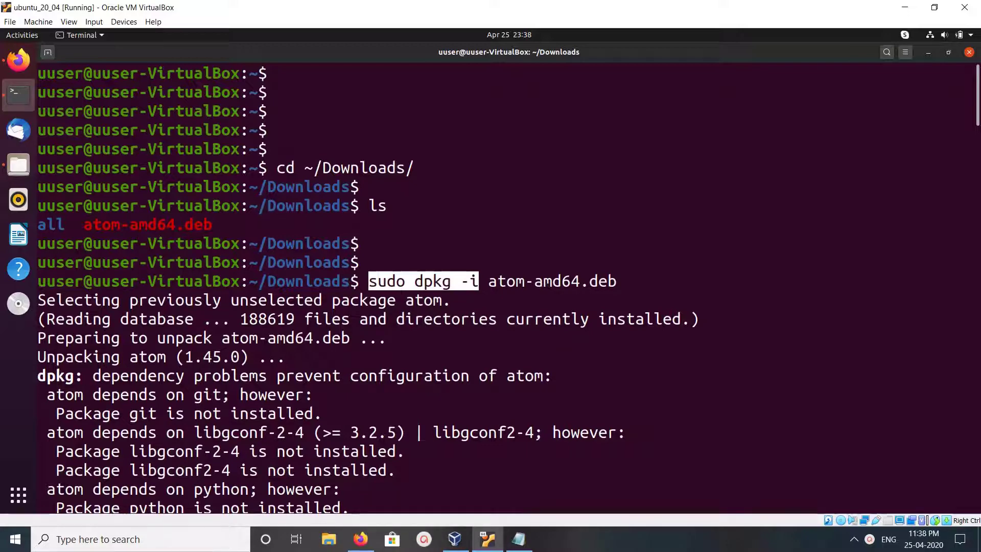
- Highlight the missing git, libgconf-2-4 and python dependencies and the sudo apt-get -f install command
double_click(207, 395)
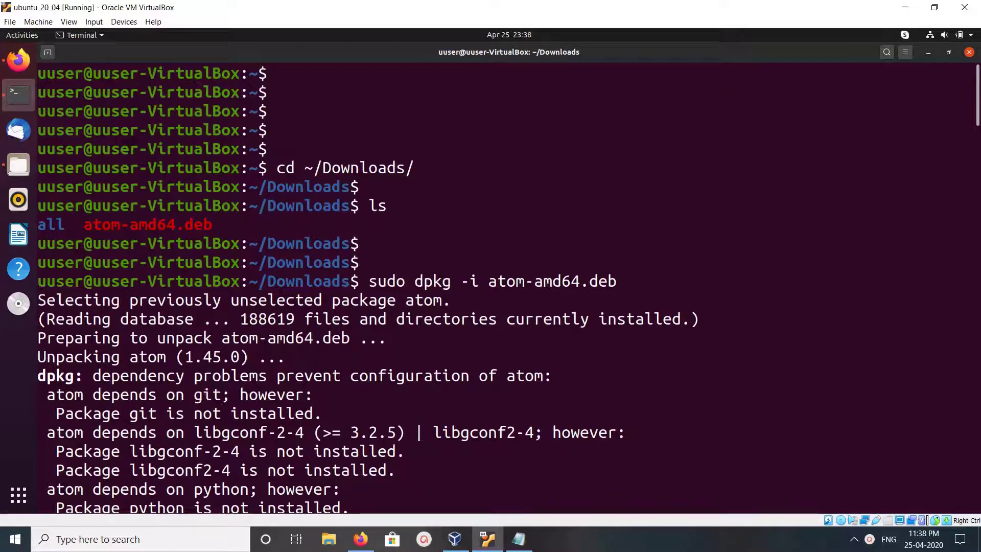
double_click(248, 432)
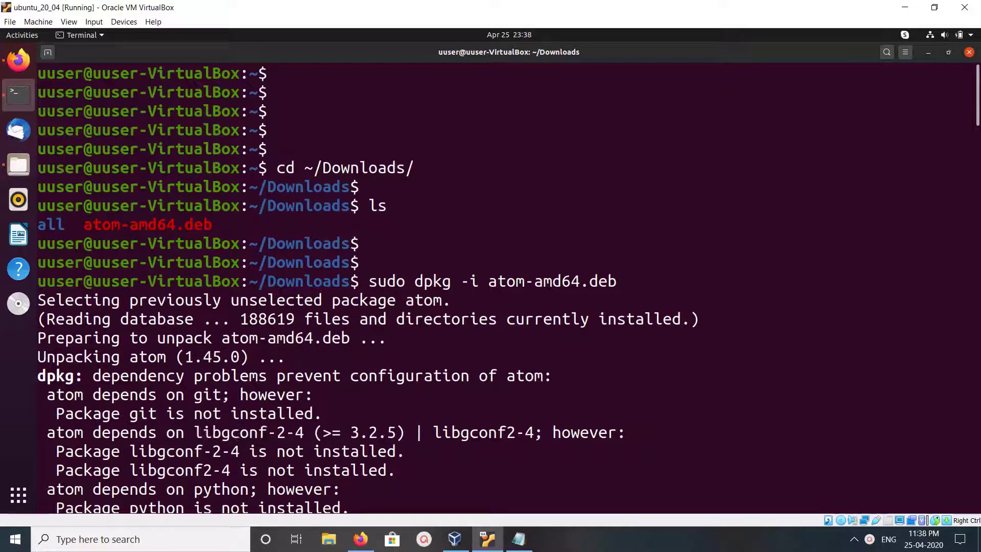
double_click(221, 489)
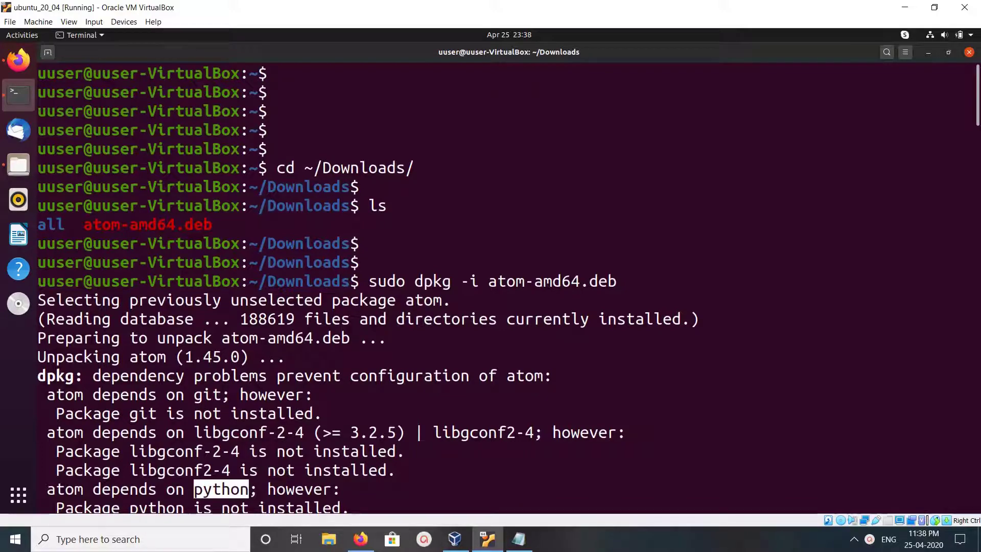
scroll(491, 308, down, 3)
scroll(491, 306, down, 3)
scroll(491, 307, down, 3)
scroll(490, 308, down, 5)
scroll(492, 306, down, 3)
scroll(491, 306, down, 2)
scroll(491, 307, down, 4)
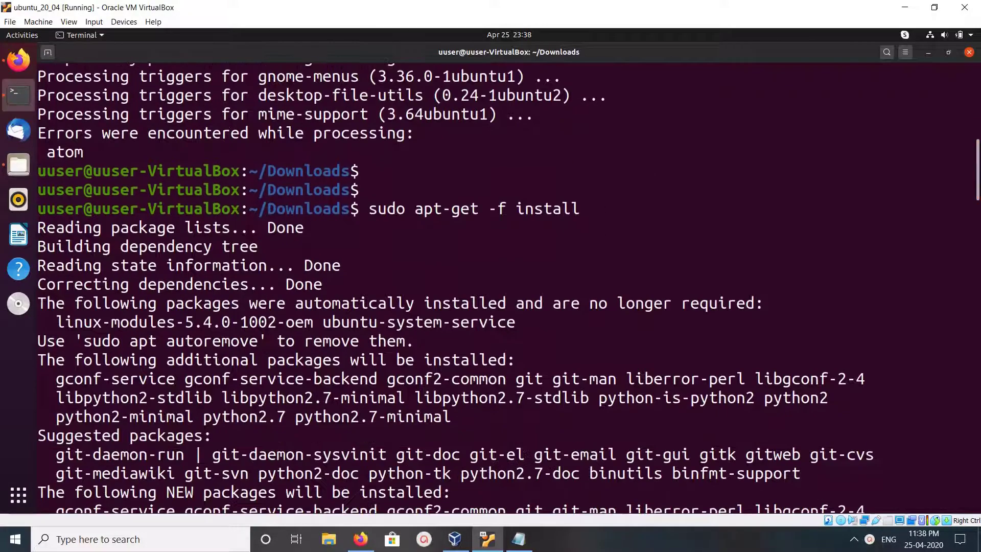
drag(369, 209, 582, 208)
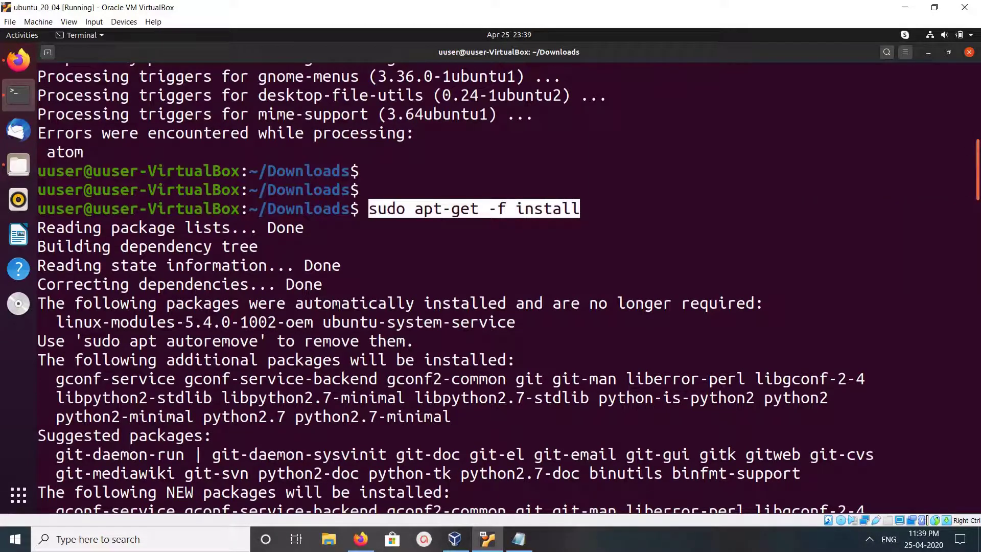
scroll(491, 307, down, 3)
text(y)
- Confirm the additional packages and highlight git, libgconf-2-4 and python2 among the new packages
key(Return)
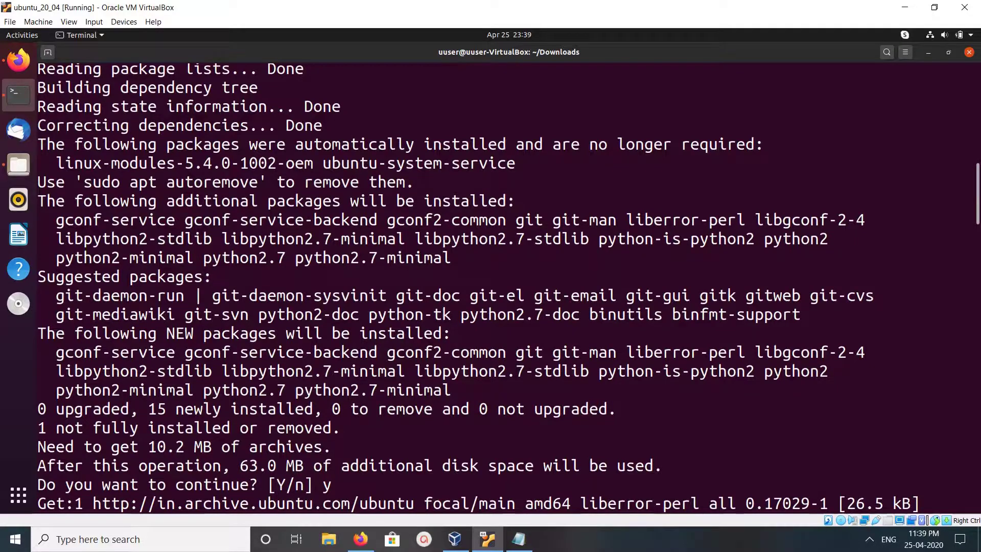
double_click(529, 352)
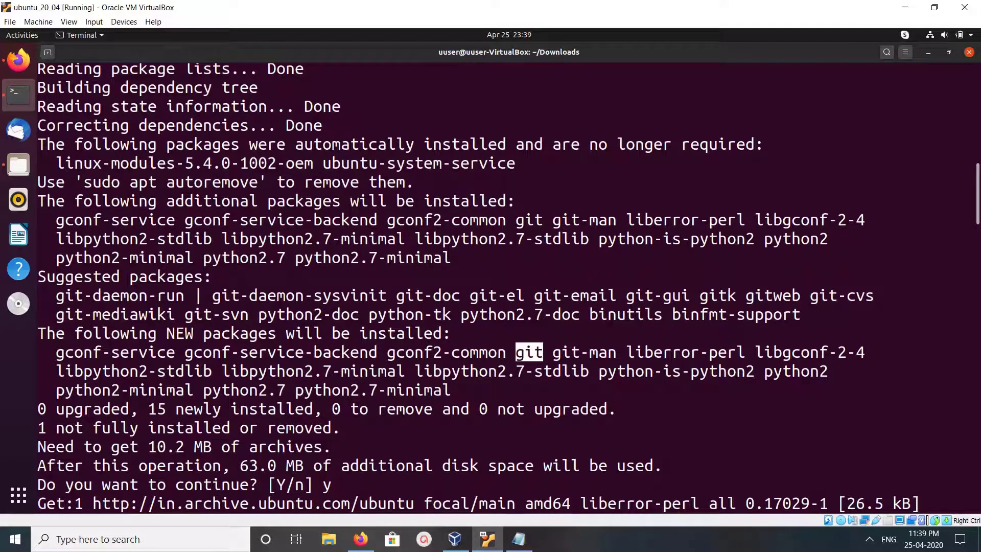
click(529, 351)
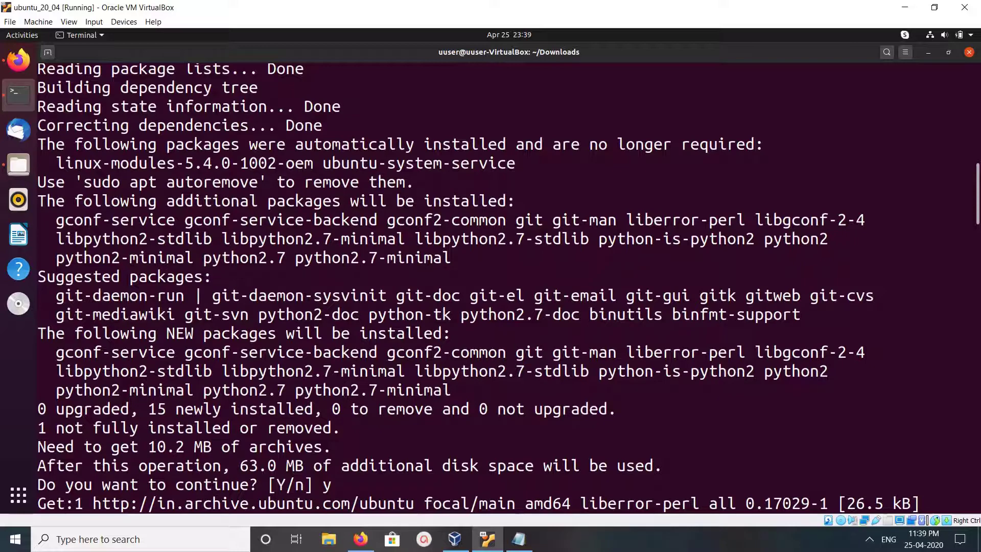
double_click(811, 352)
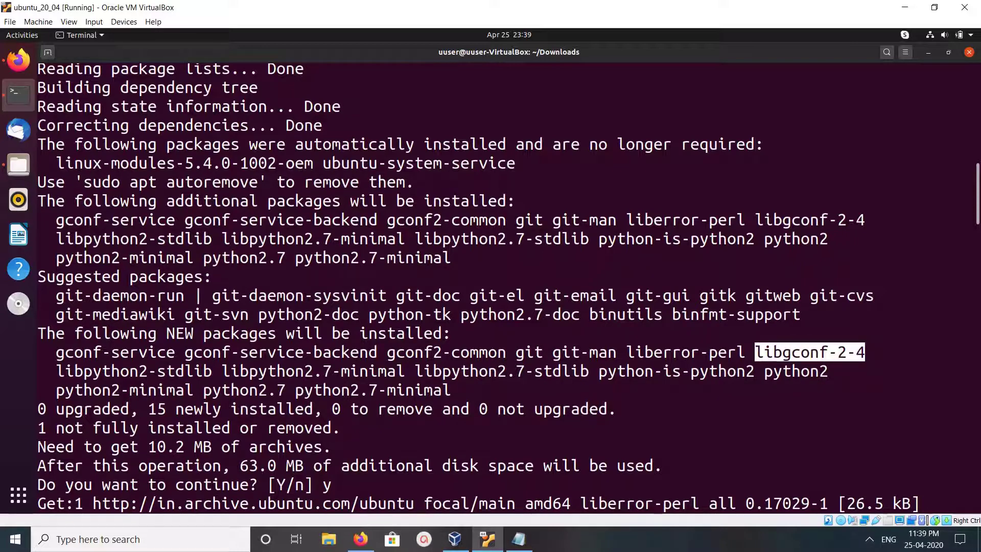
double_click(796, 371)
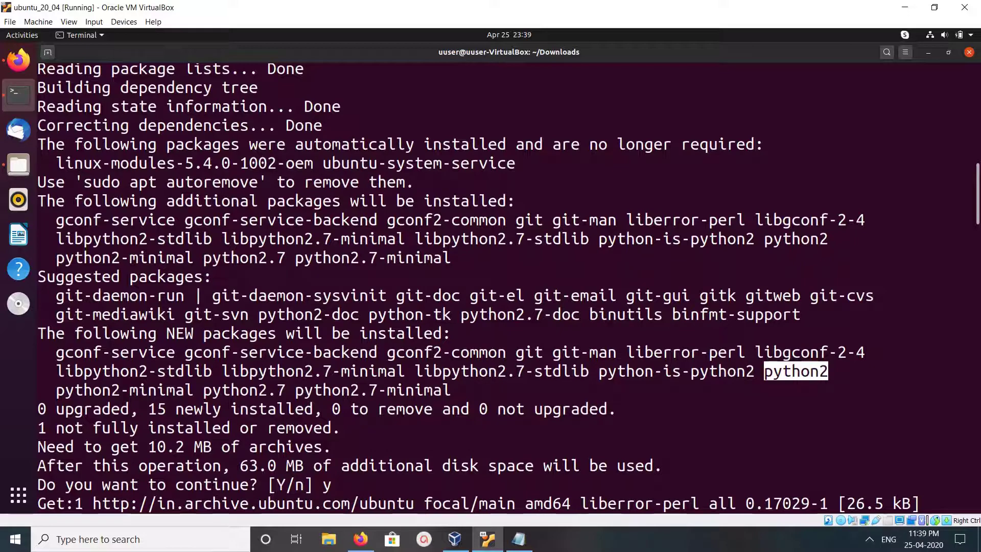
scroll(491, 307, up, 3)
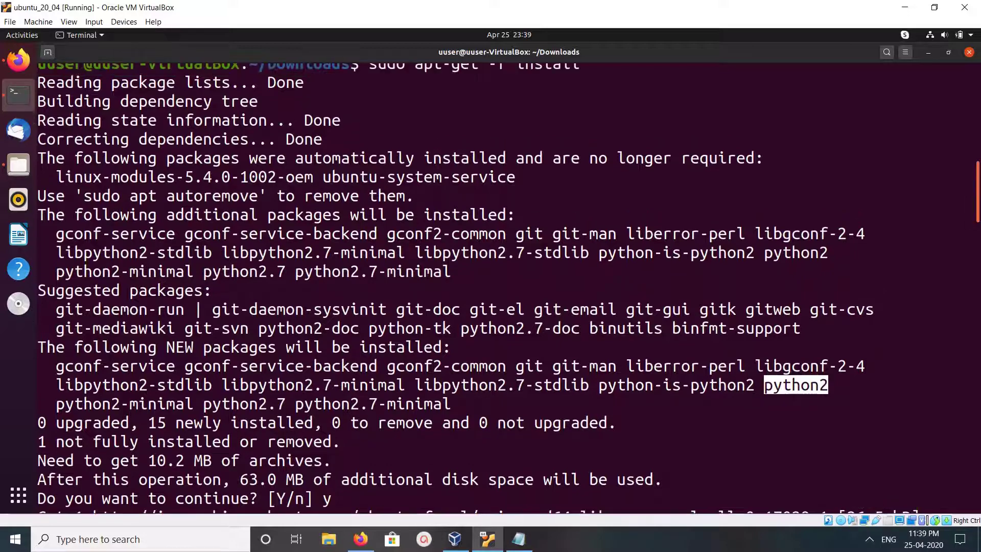
scroll(491, 307, up, 2)
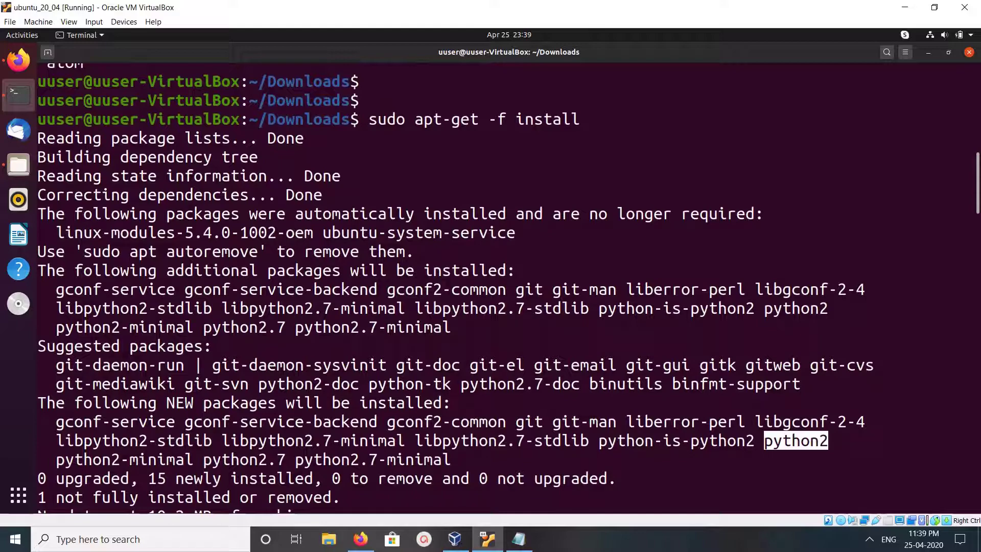
text(y)
- Let apt finish installing the 15 packages and atom 1.45.0, then bring up fresh prompts
key(Return)
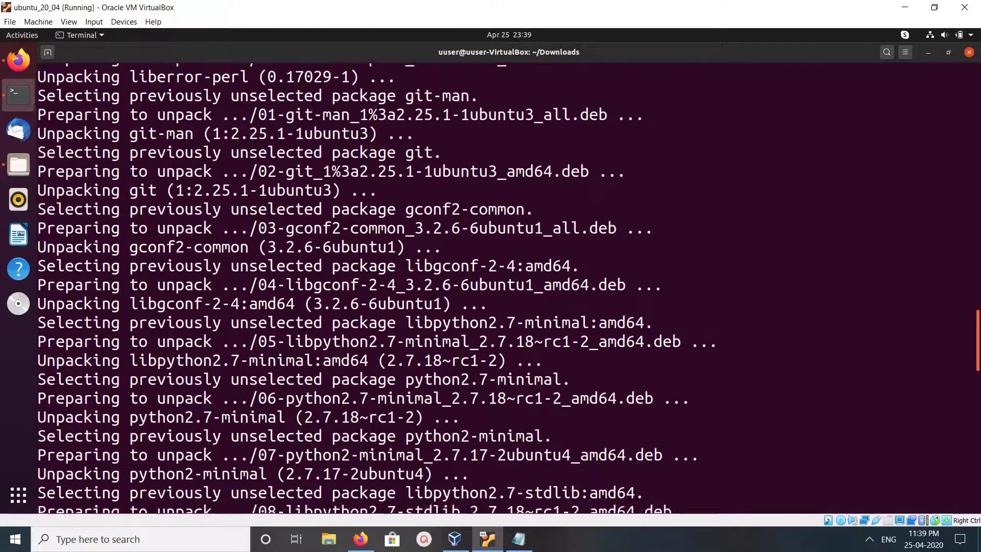
key(Return)
key(Return)
key(Return)
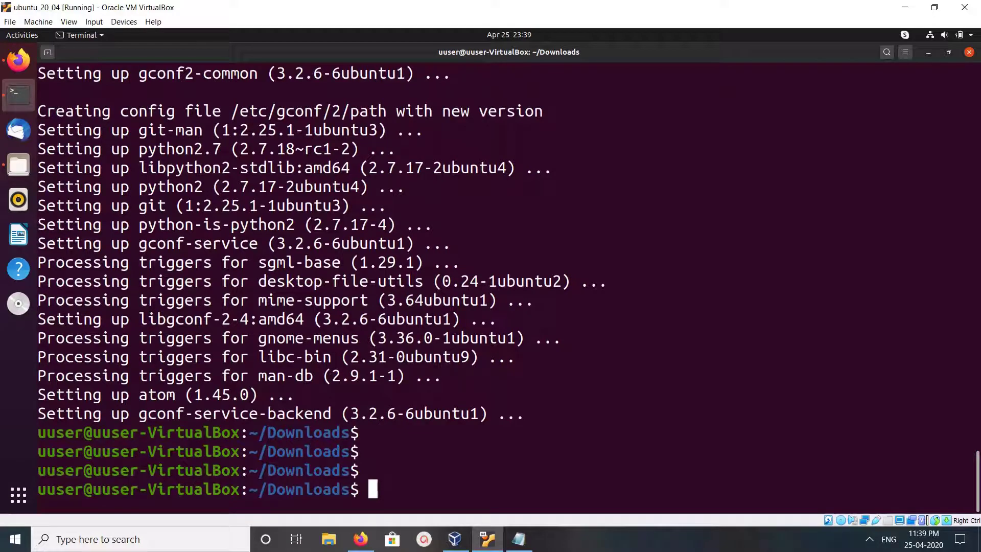
- Launch Atom from the Show Applications grid
click(18, 495)
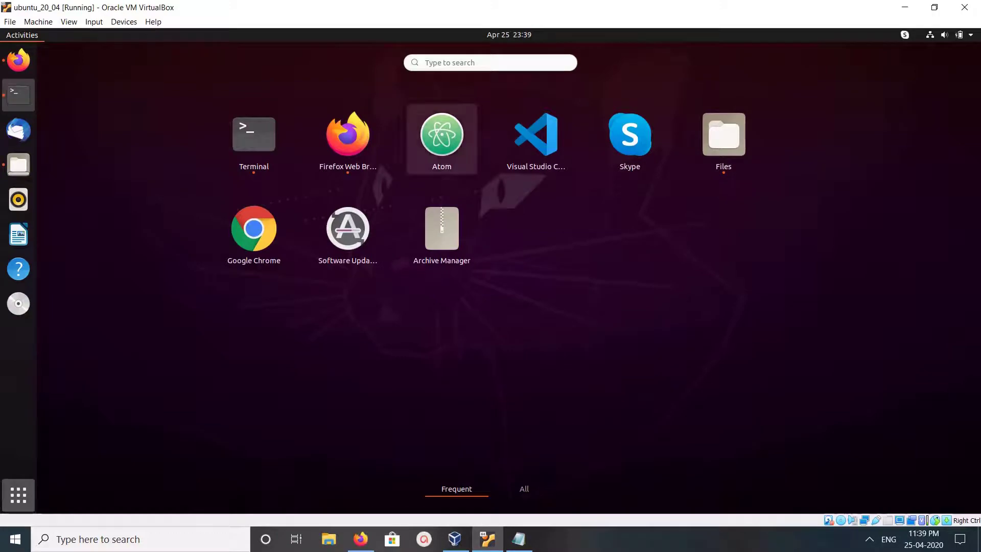
click(442, 138)
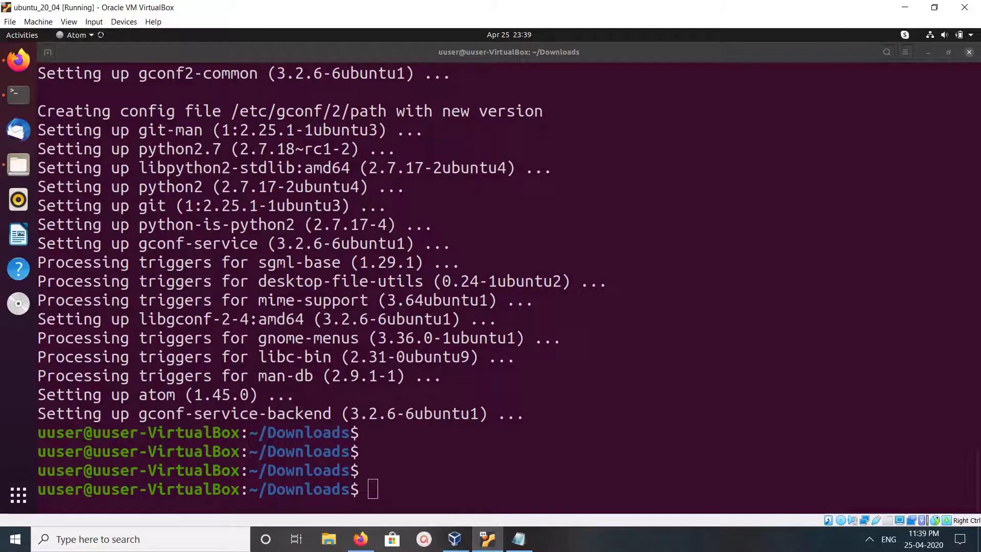